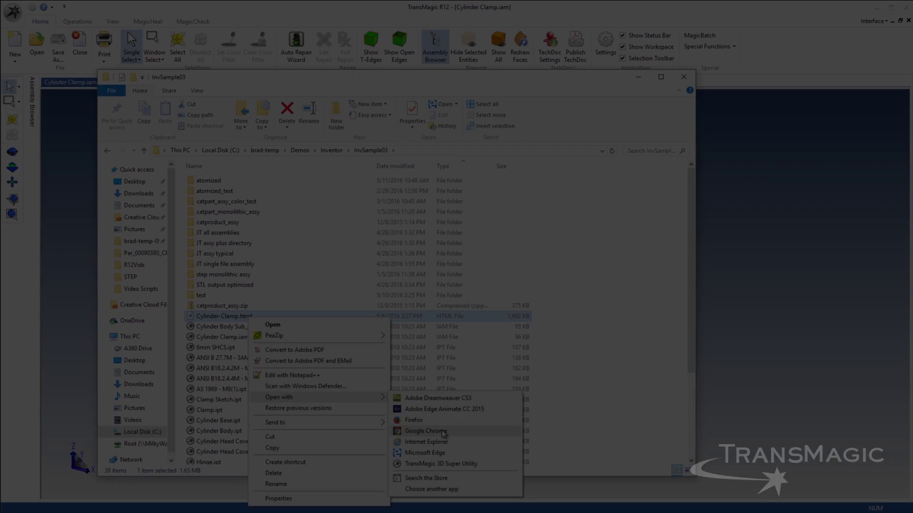
- Open Cylinder-Clamp.html and orbit the clamp, then tilt the flange PMI model toward a top-down view
click(444, 433)
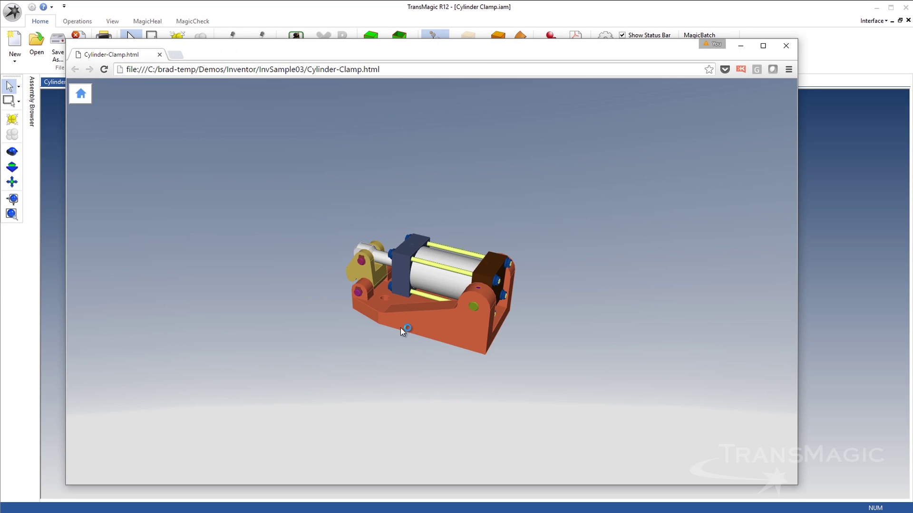
scroll(410, 290, up, 5)
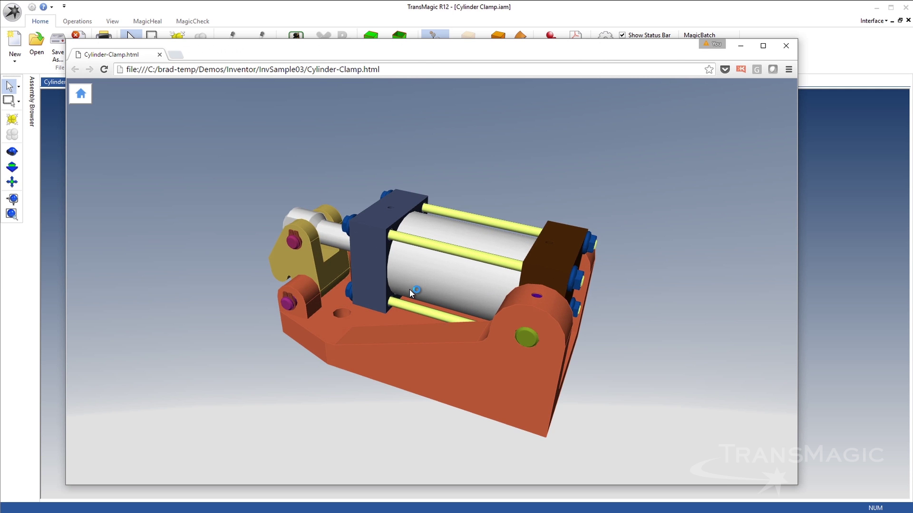
mouse_move(409, 289)
mouse_down()
mouse_move(355, 288)
mouse_move(458, 290)
mouse_move(423, 299)
mouse_up()
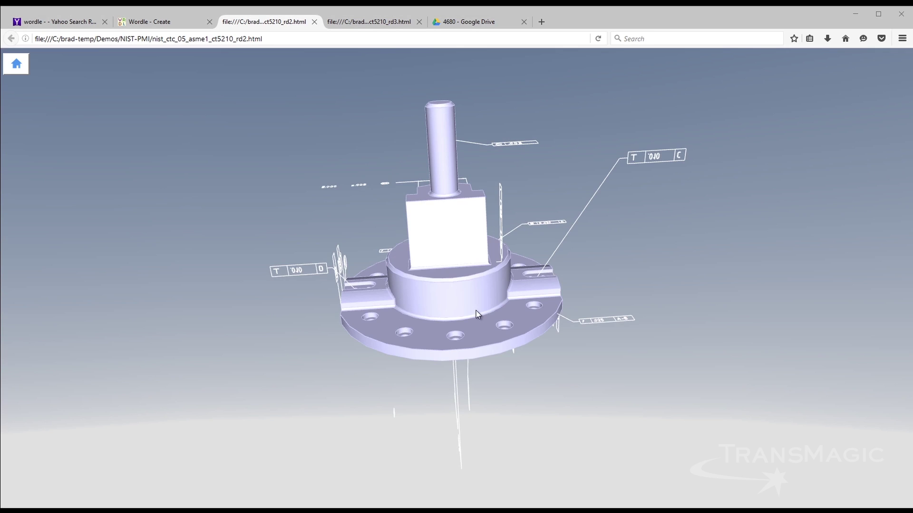
mouse_move(475, 311)
mouse_down()
mouse_move(488, 400)
mouse_move(471, 228)
mouse_move(449, 208)
mouse_move(457, 205)
mouse_move(397, 218)
mouse_up()
scroll(472, 229, up, 3)
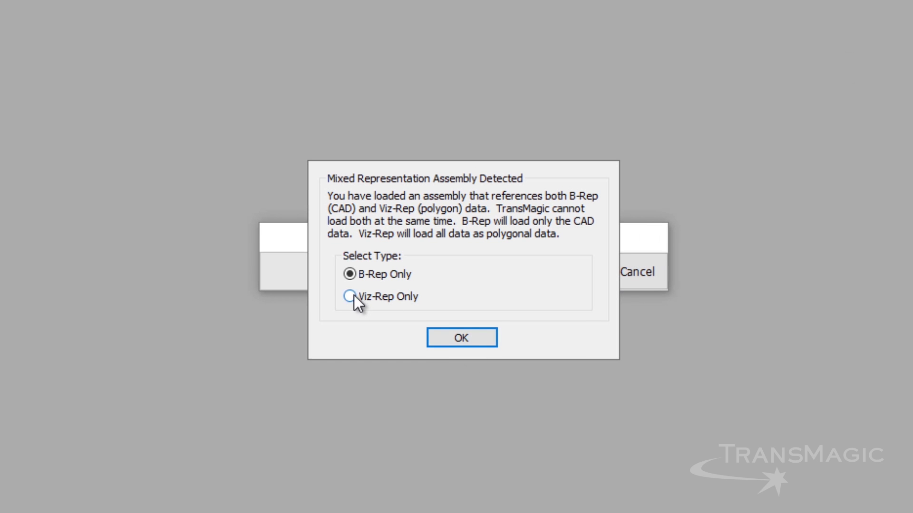
- Load the mixed-representation assembly with the Viz-Rep Only option
click(349, 296)
click(462, 338)
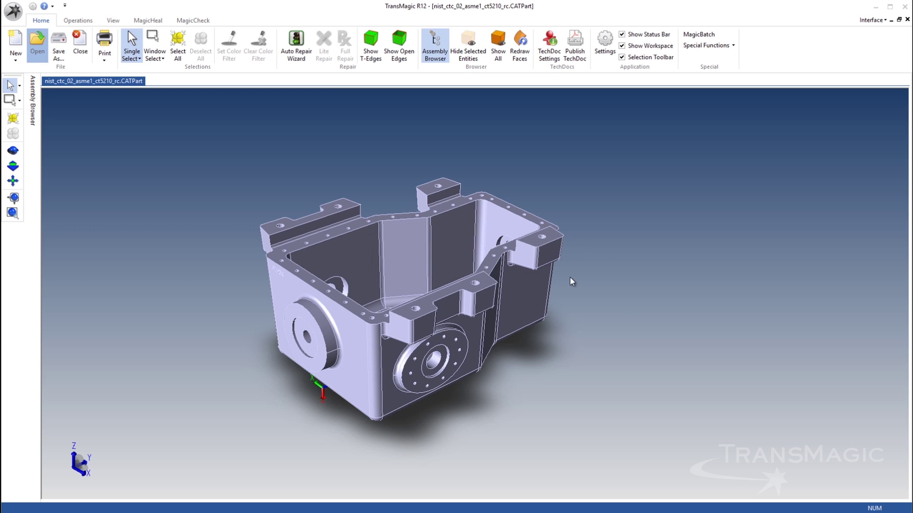
scroll(394, 373, up, 5)
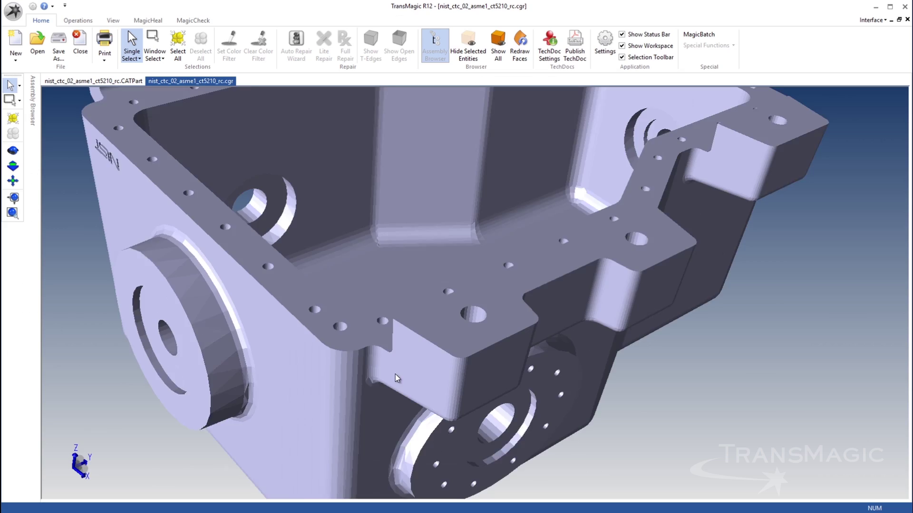
scroll(394, 373, down, 2)
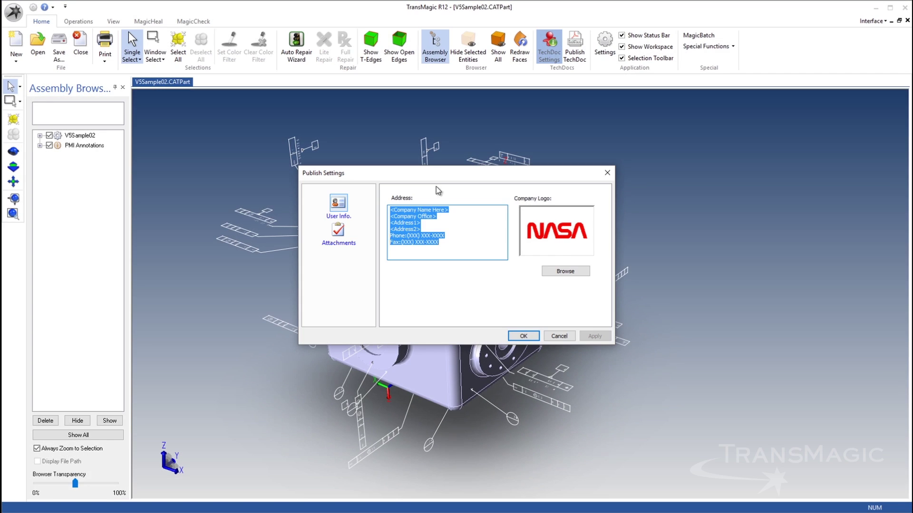
- Attach V5Sample02.stp in the TechDoc settings and accept them
click(390, 203)
click(411, 215)
click(457, 240)
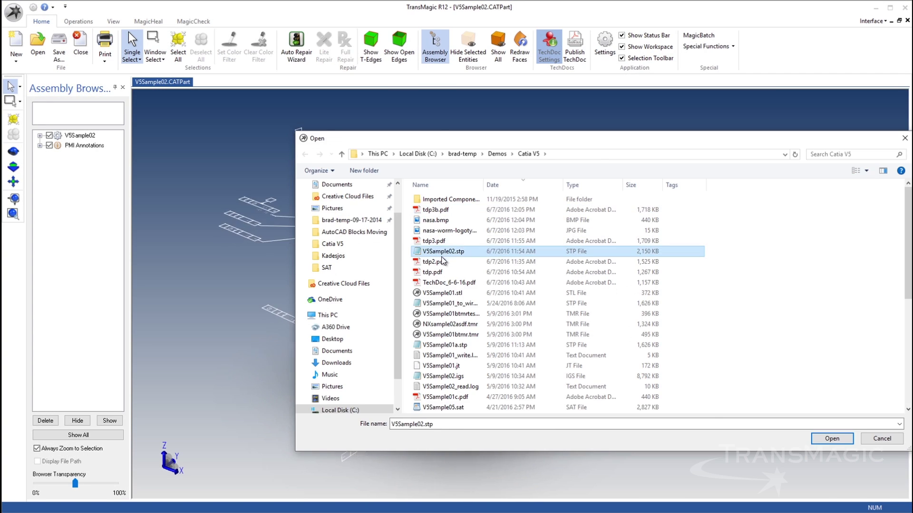
click(834, 436)
click(522, 336)
- Publish and save the PDF TechDoc, then view its attached V5Sample02.stp in Acrobat
click(574, 53)
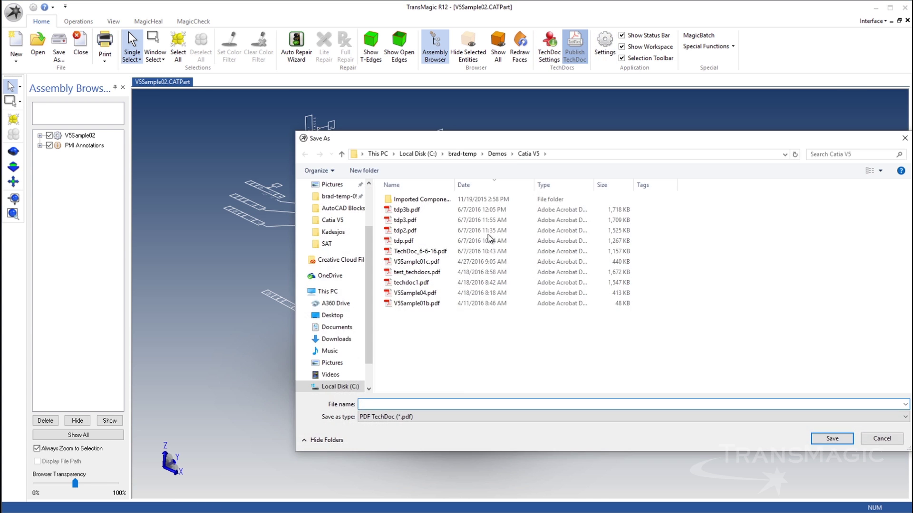
click(831, 436)
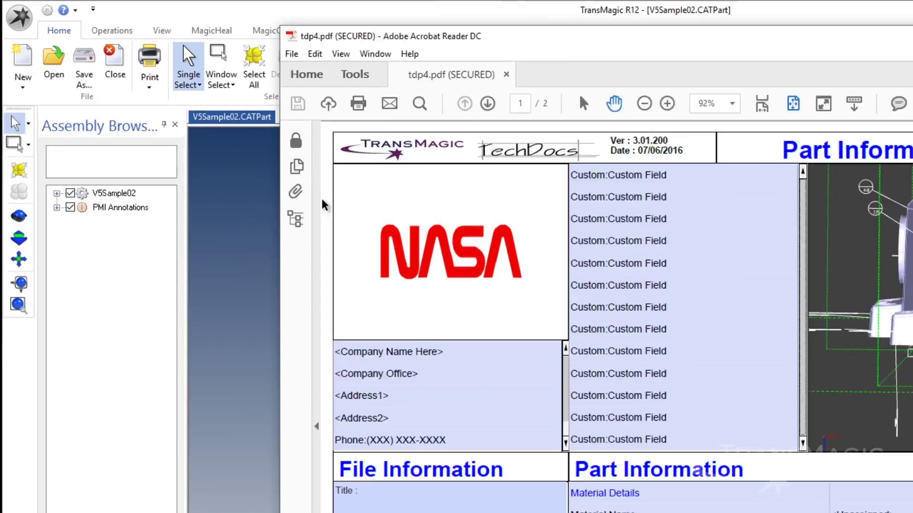
click(295, 192)
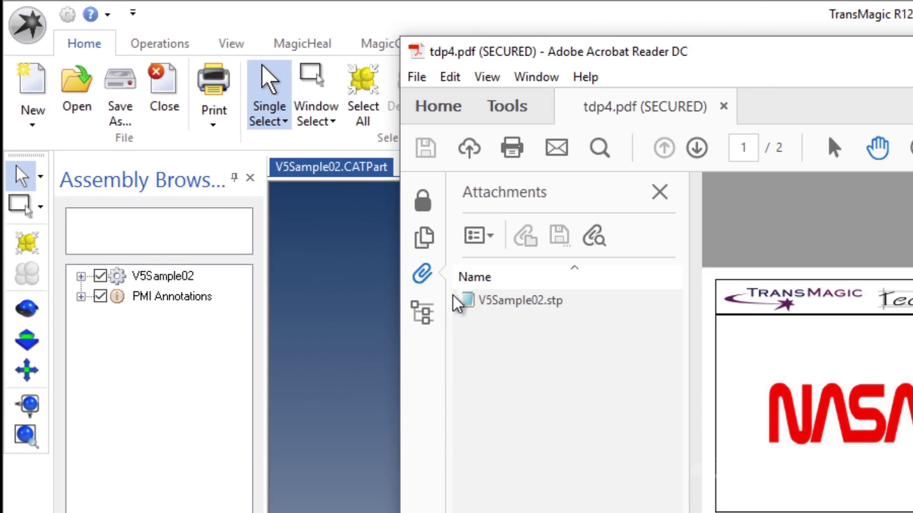
click(475, 300)
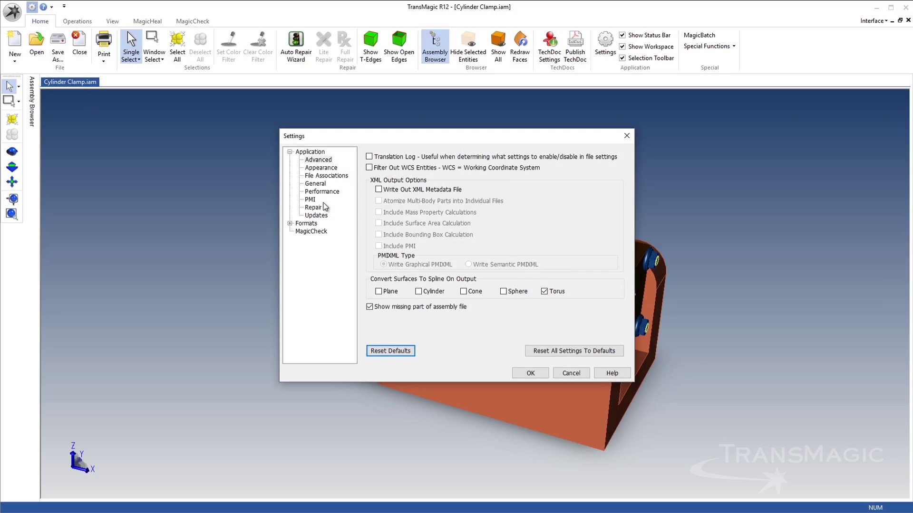
- Set the Appearance language to Chinese and accept the interface change warning
click(321, 167)
click(444, 311)
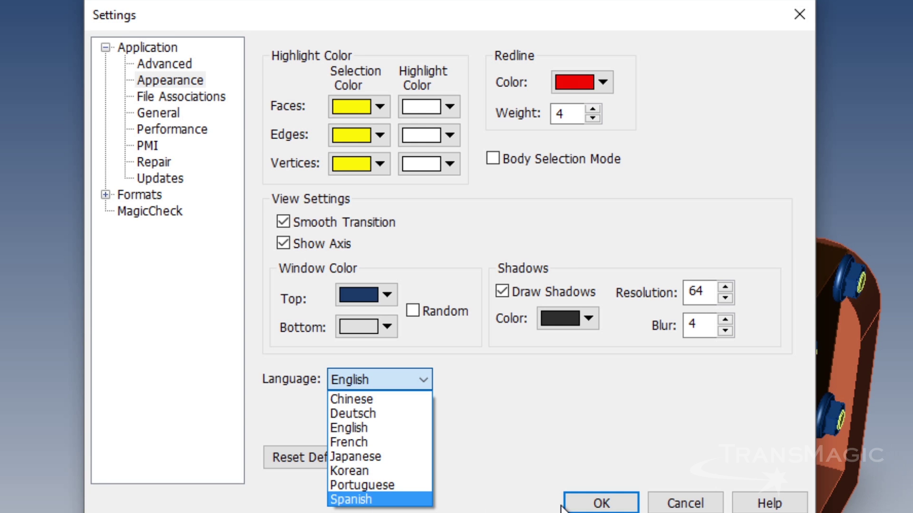
click(373, 401)
click(563, 340)
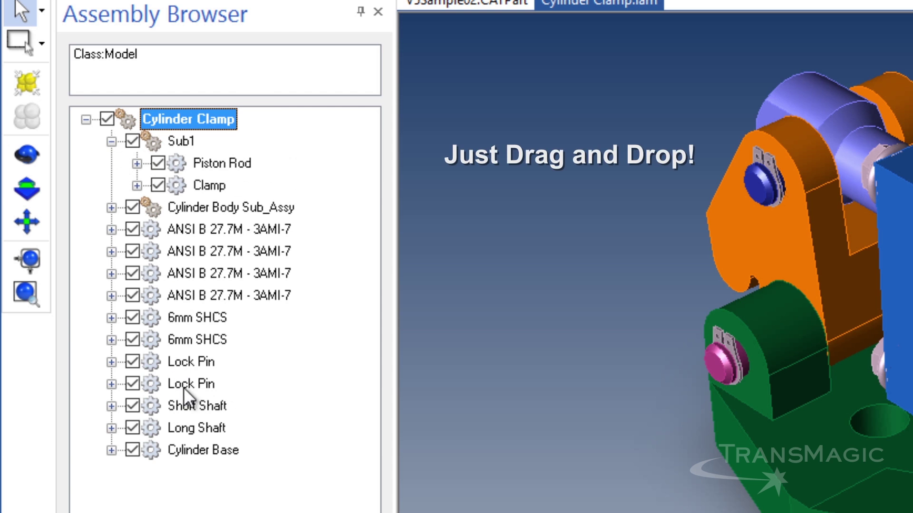
- Move Short Shaft under the Cylinder Clamp assembly and expand the Cylinder Clamp and Sub1 nodes
drag(185, 400, 181, 141)
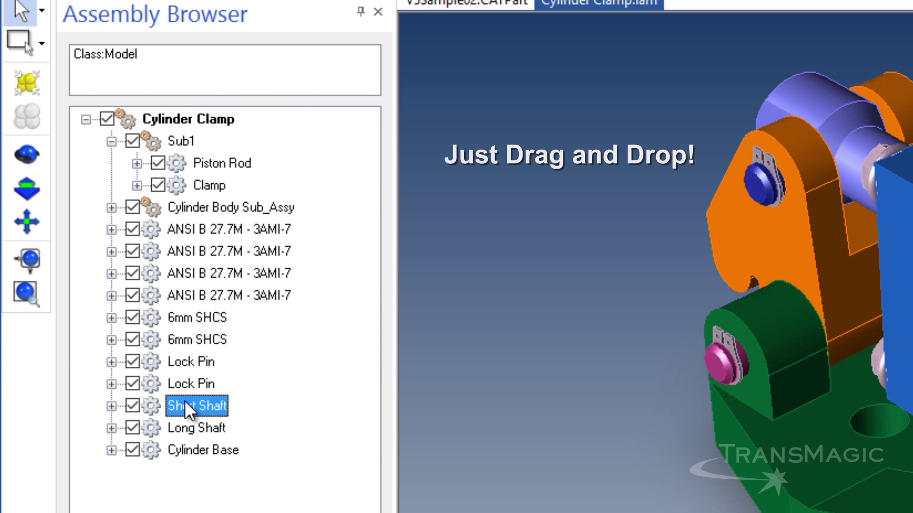
click(86, 118)
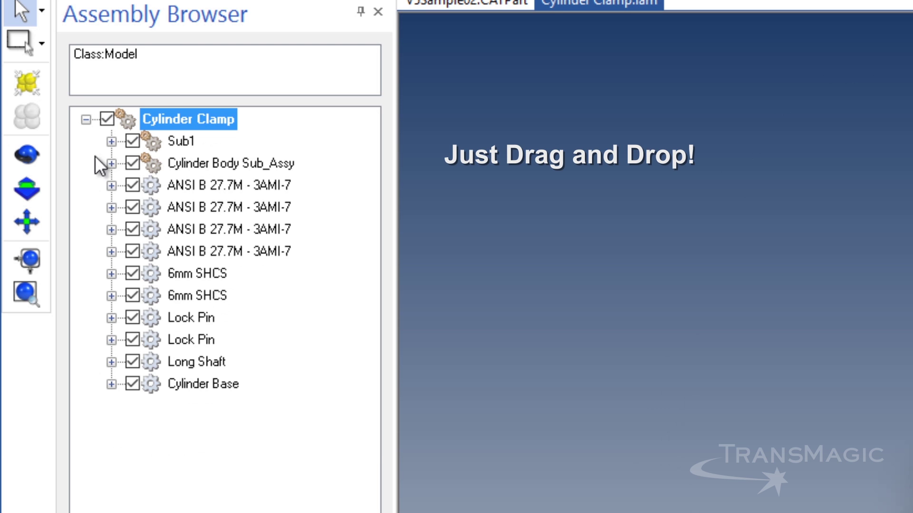
click(111, 141)
- Break all instances of the Short Shaft part from its right-click menu
click(215, 163)
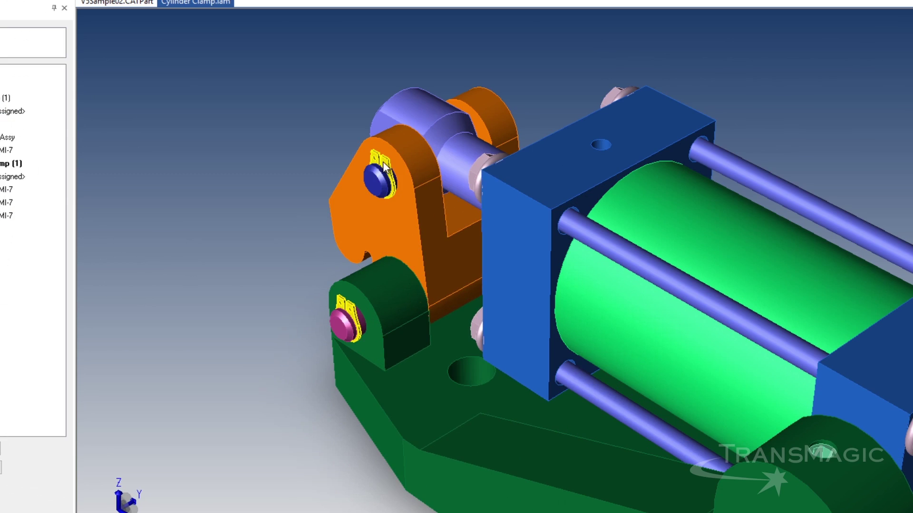
right_click(386, 162)
mouse_move(422, 304)
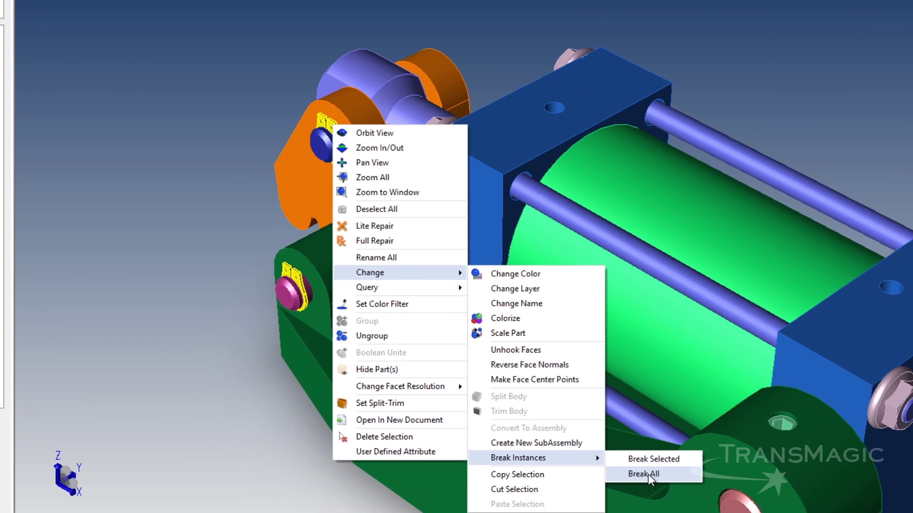
click(688, 501)
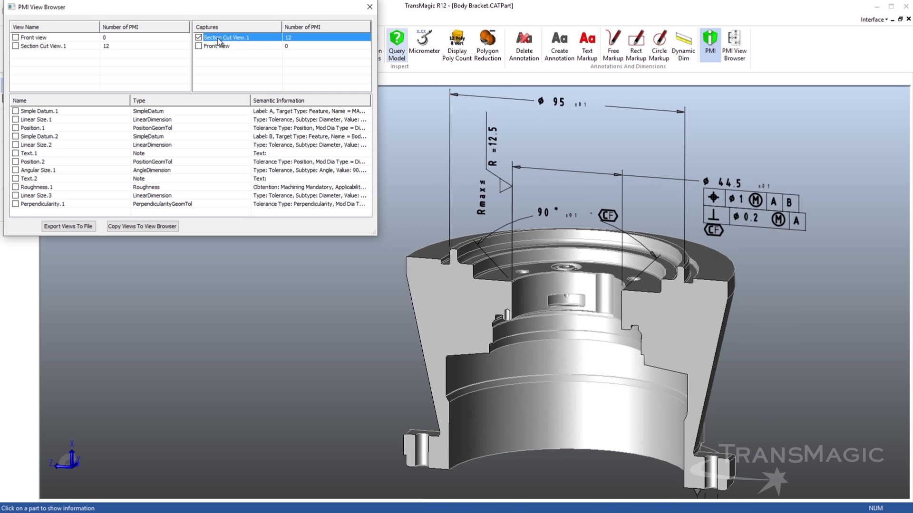
- Step through the PMI annotations to Linear Size.3 and Perpendicularity.1, and trust the document's 3D content
click(27, 162)
click(31, 170)
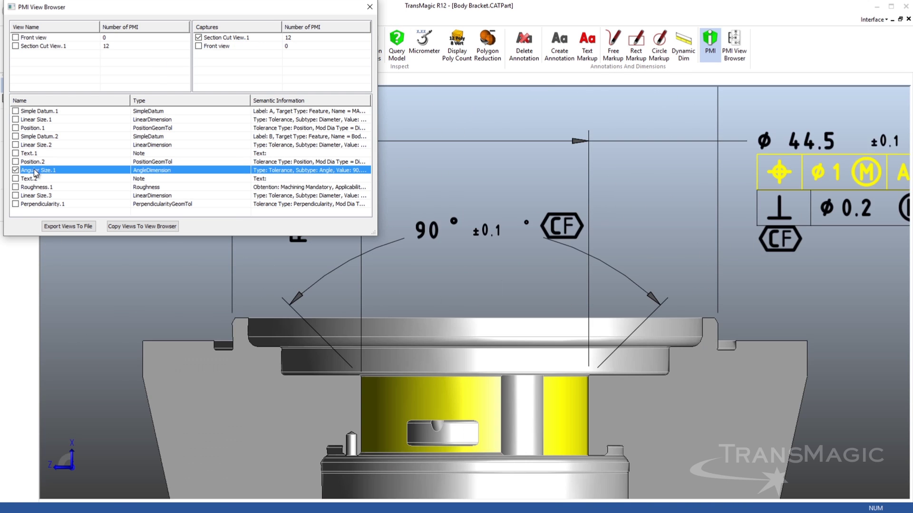
click(41, 196)
click(61, 195)
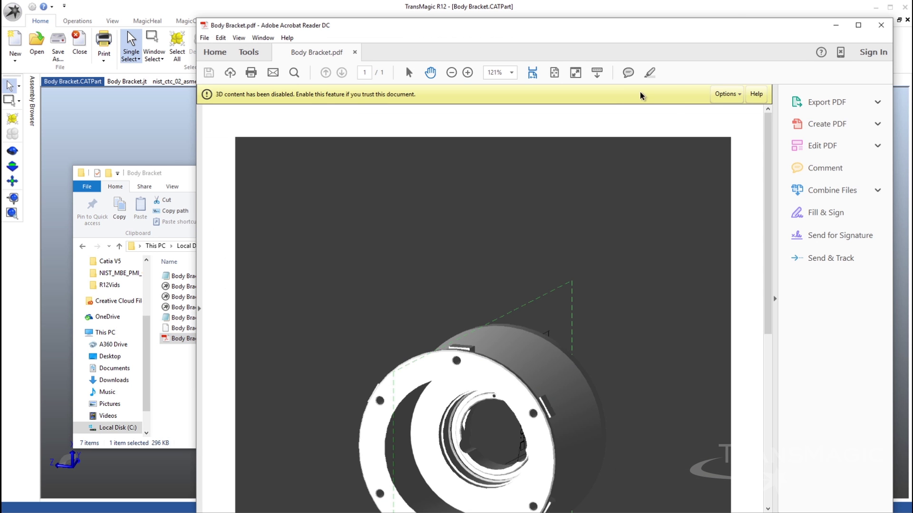
click(727, 93)
click(737, 128)
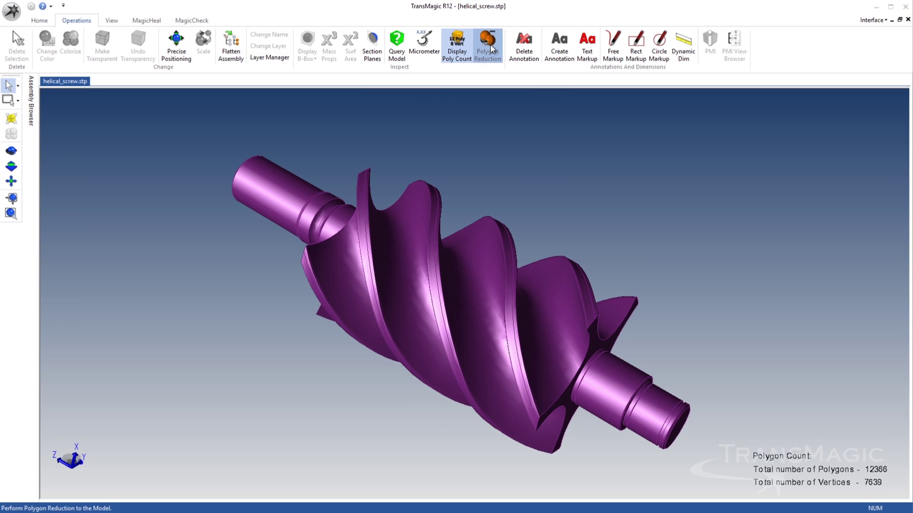
- Reduce the helical screw's polygon count to about 61 percent with Polygon Reduction
click(491, 48)
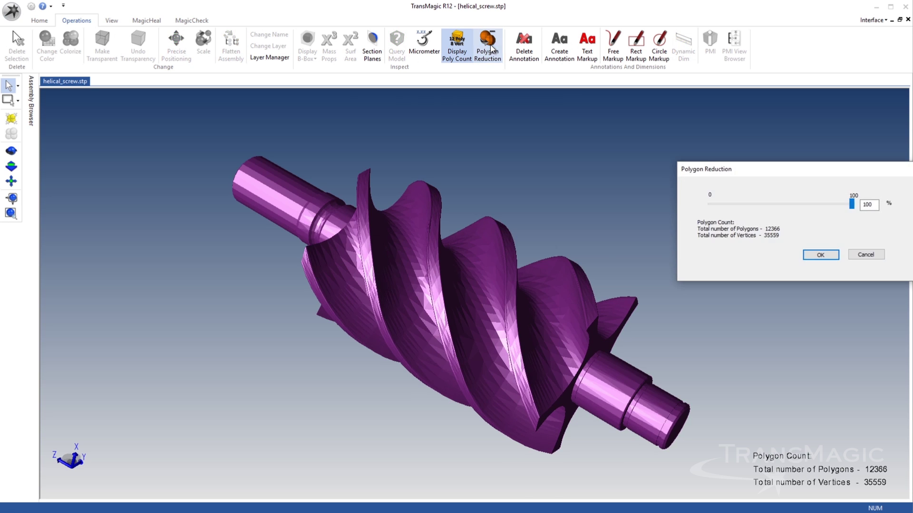
drag(807, 167, 714, 137)
mouse_move(756, 172)
mouse_down()
mouse_move(626, 174)
mouse_move(654, 175)
mouse_up()
click(723, 222)
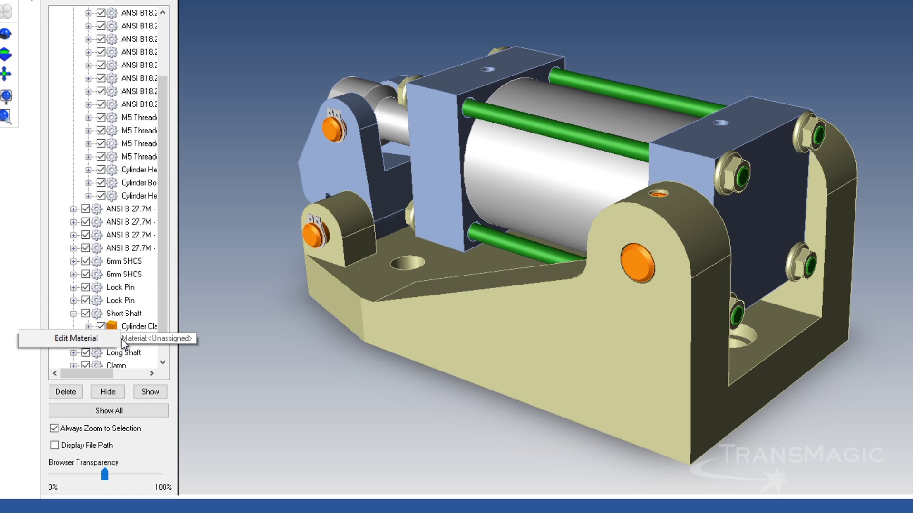
- Assign Aluminum 6061 as the clamp part's material
click(101, 343)
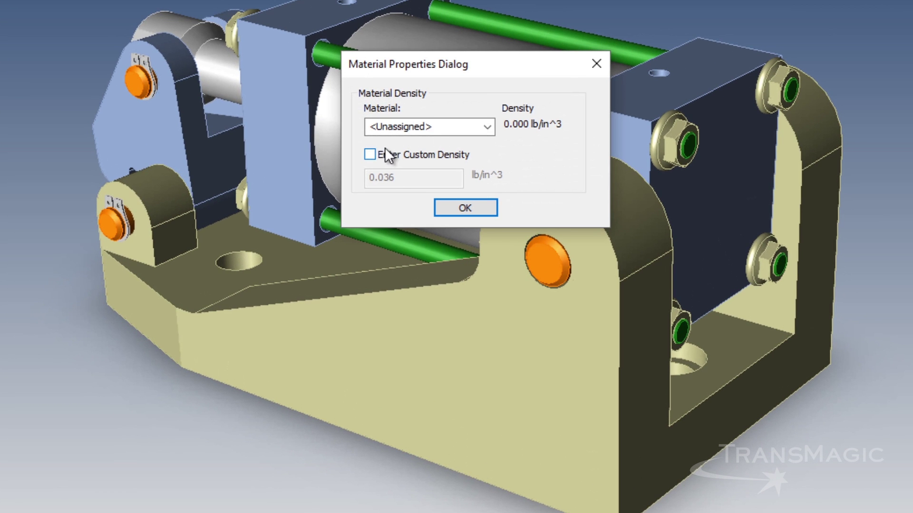
click(485, 128)
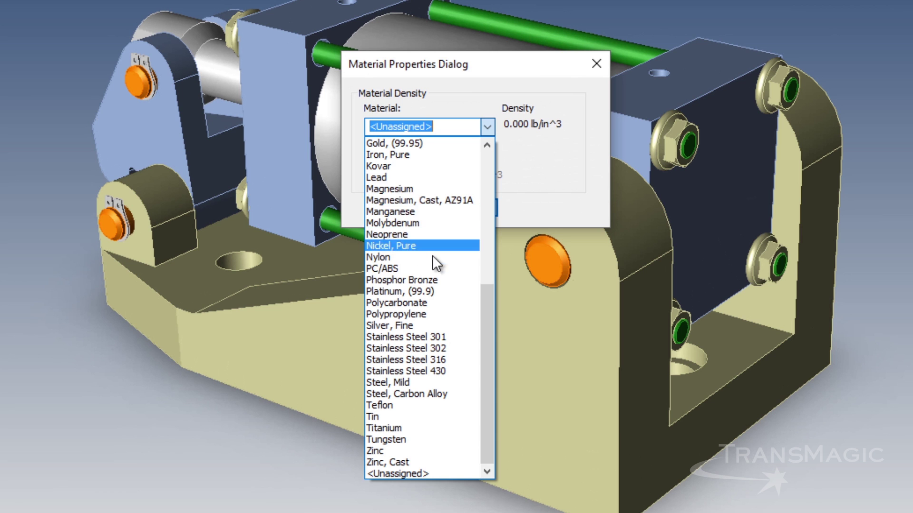
scroll(443, 254, up, 1)
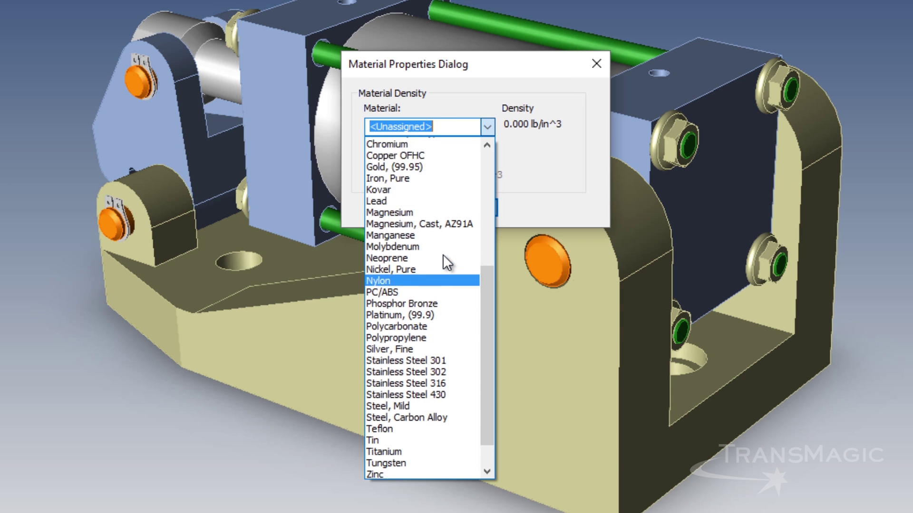
scroll(443, 255, up, 2)
scroll(443, 255, down, 2)
scroll(442, 255, up, 3)
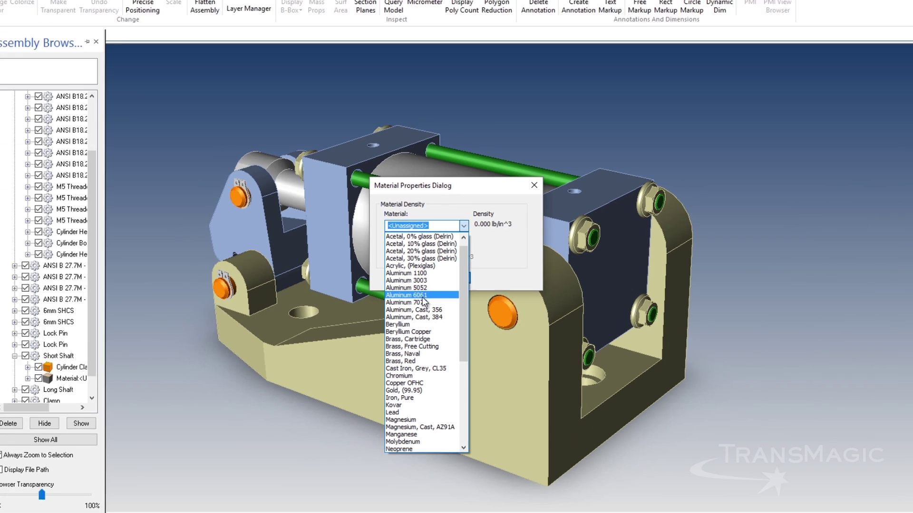
click(424, 310)
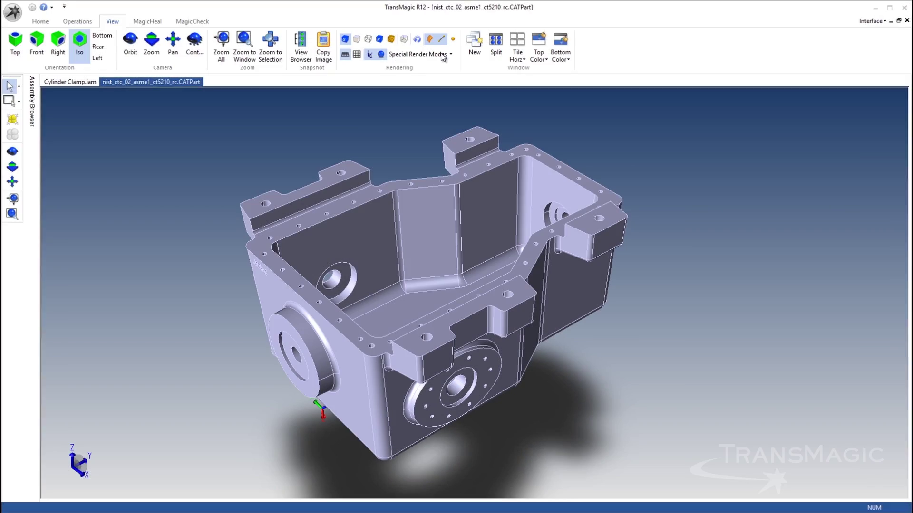
- Render the casting part Transparent, Wireframe, Hidden Wireframe, then Optimize For Print HLR
click(450, 54)
click(448, 53)
click(443, 75)
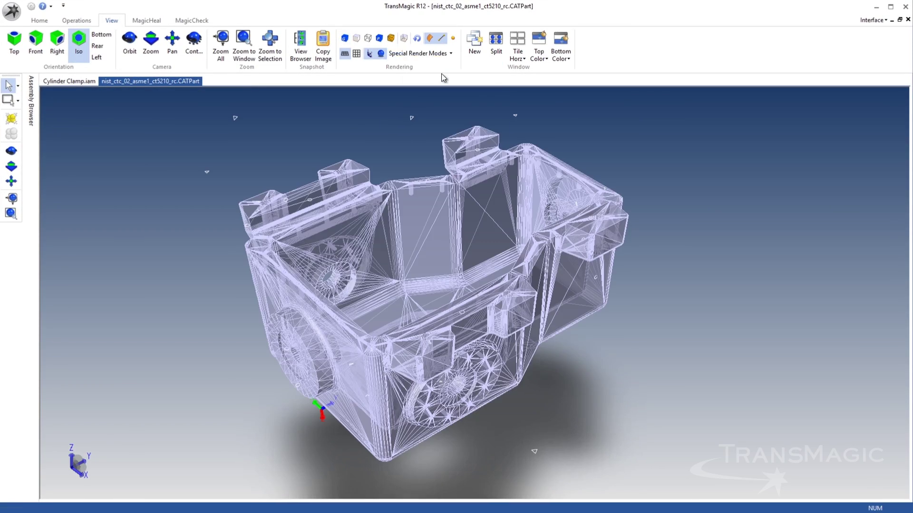
click(444, 86)
click(450, 53)
click(442, 97)
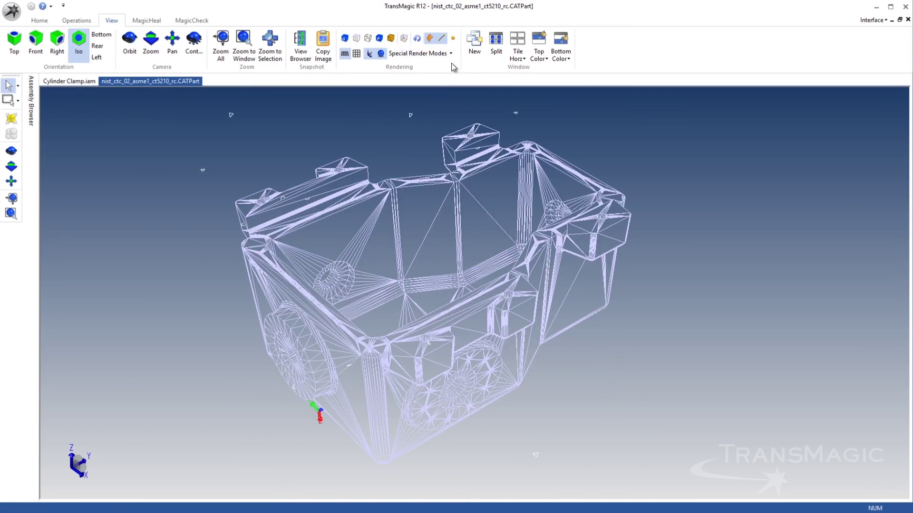
click(450, 53)
click(434, 131)
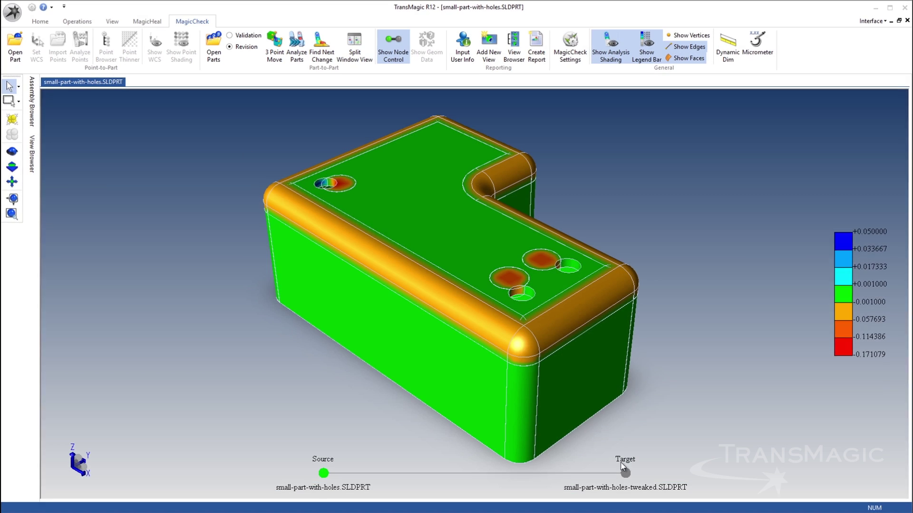
click(625, 472)
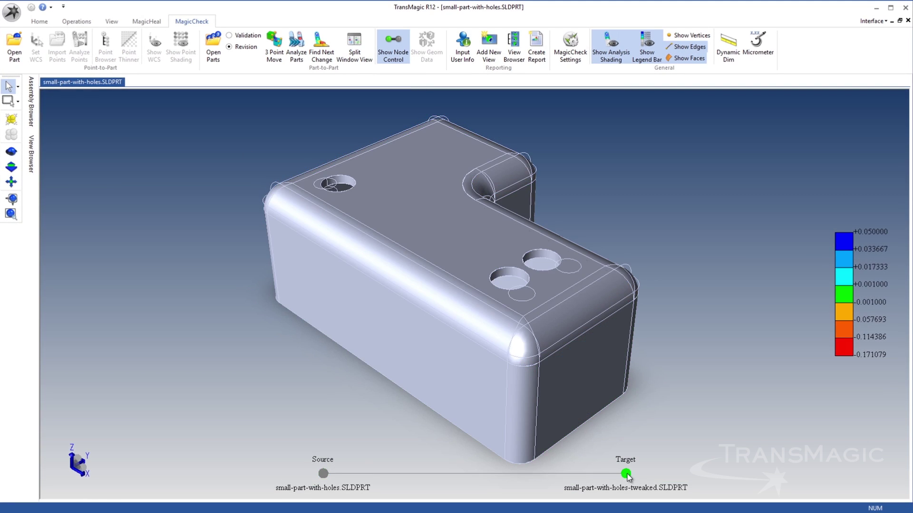
click(323, 474)
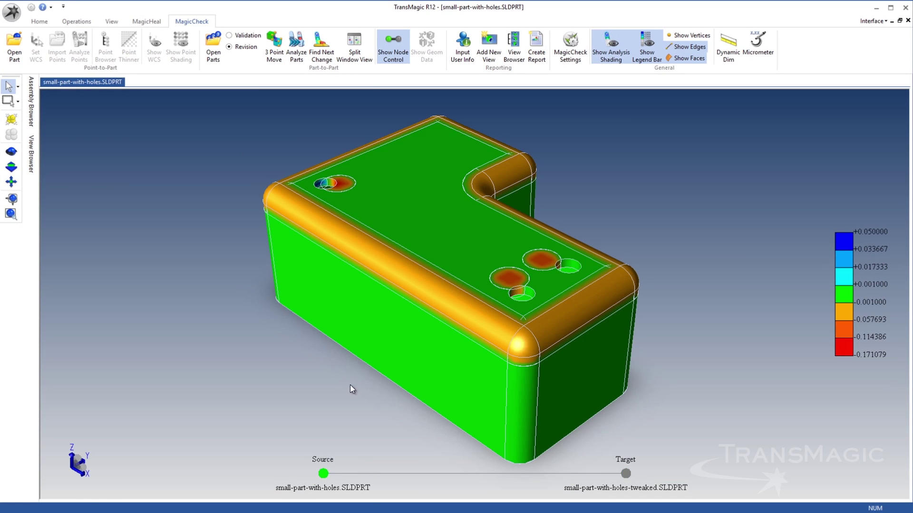
click(349, 47)
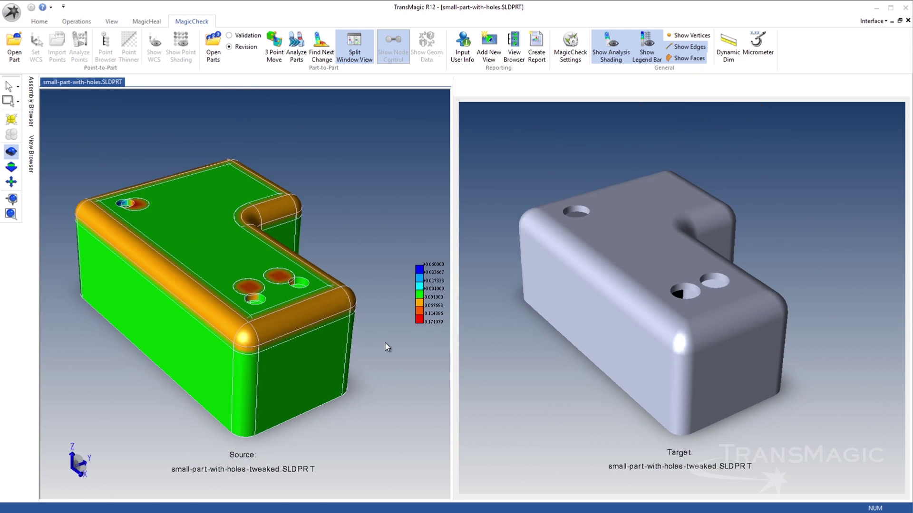
click(355, 50)
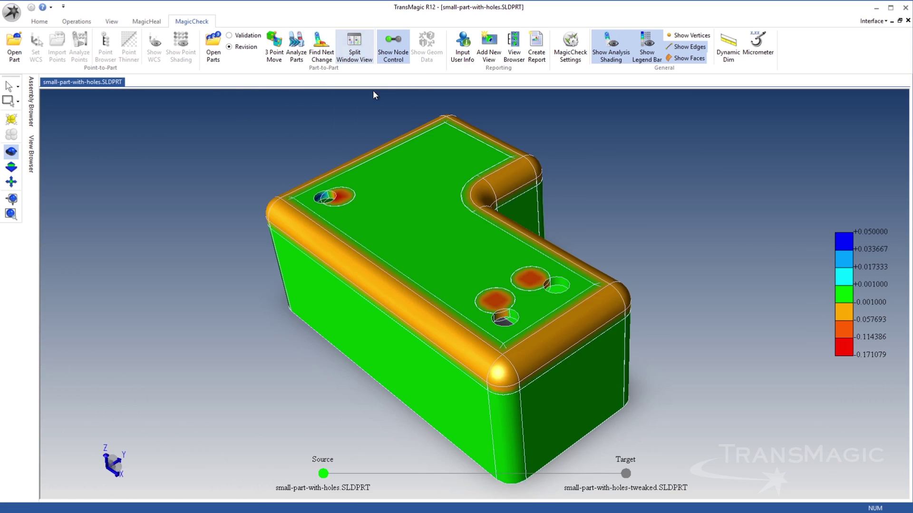
click(626, 474)
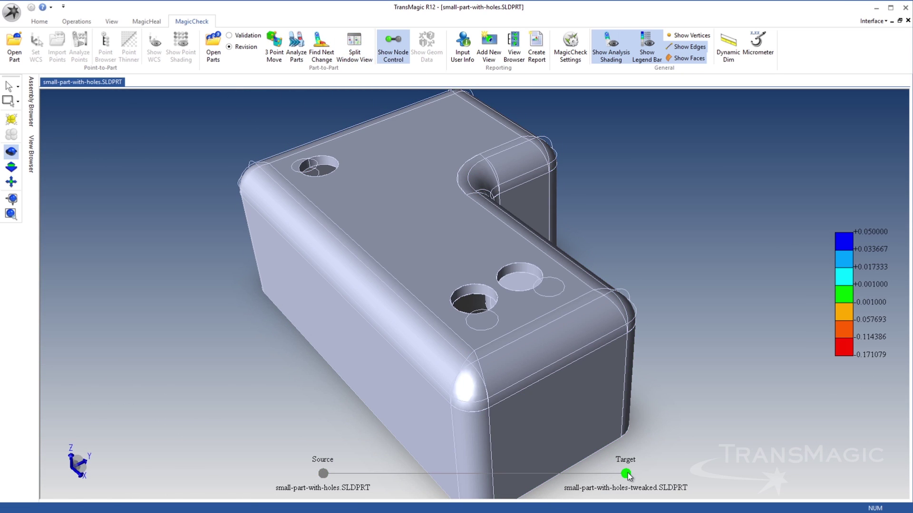
click(323, 474)
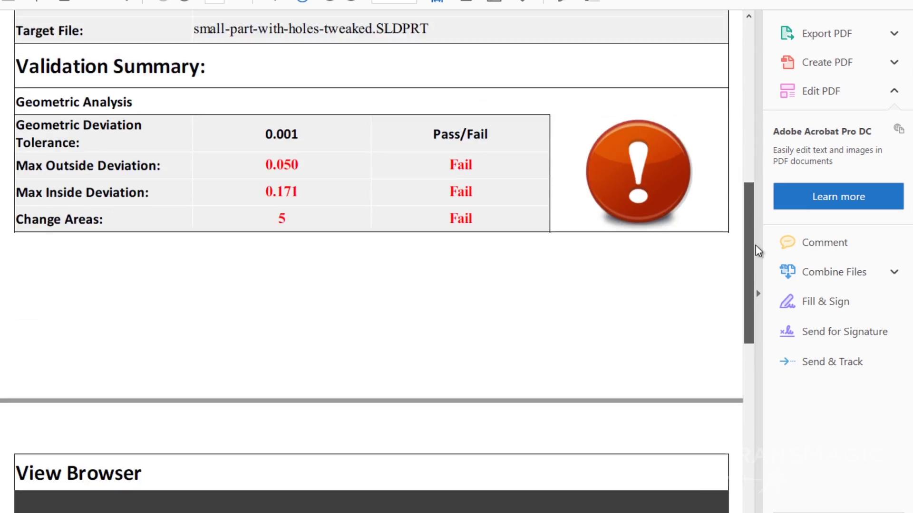
drag(750, 111, 754, 323)
- Trust the report to activate its 3D deviation model, then rotate the part
click(715, 68)
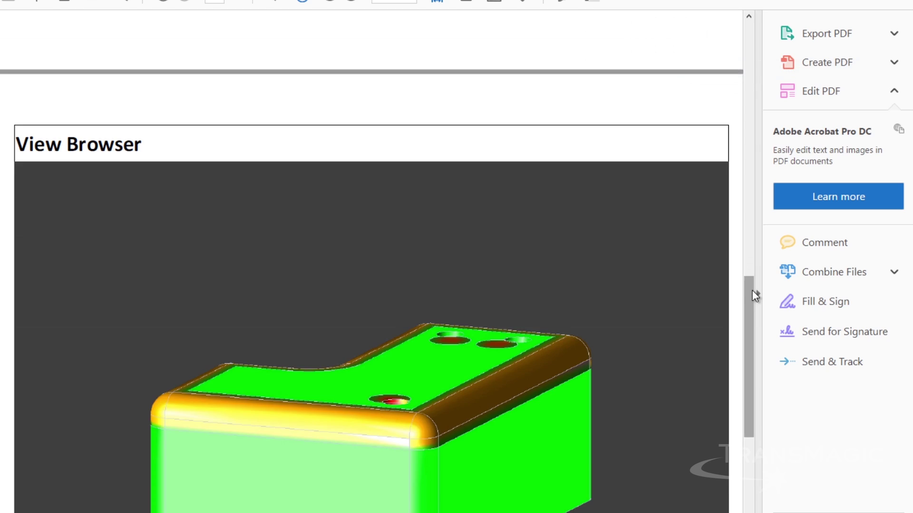
mouse_move(478, 357)
mouse_down()
mouse_move(411, 326)
mouse_move(320, 262)
mouse_move(582, 241)
mouse_move(470, 216)
mouse_move(471, 206)
mouse_up()
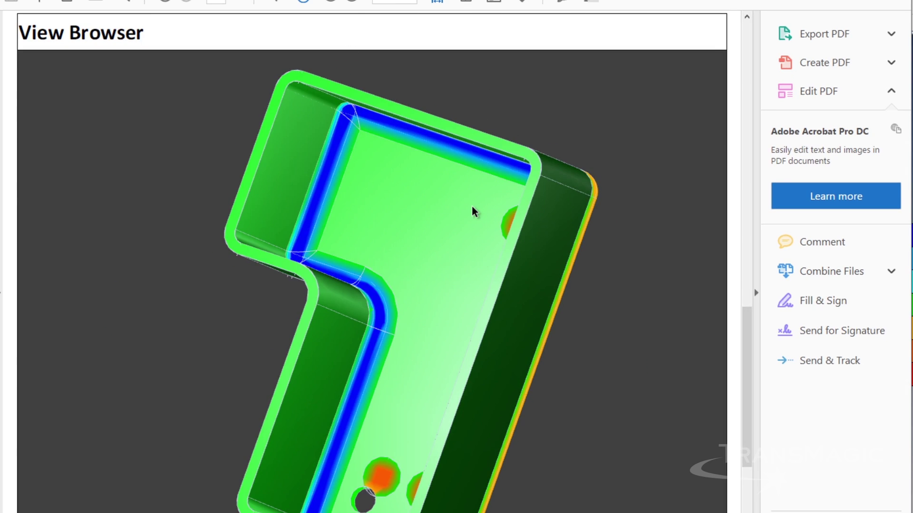